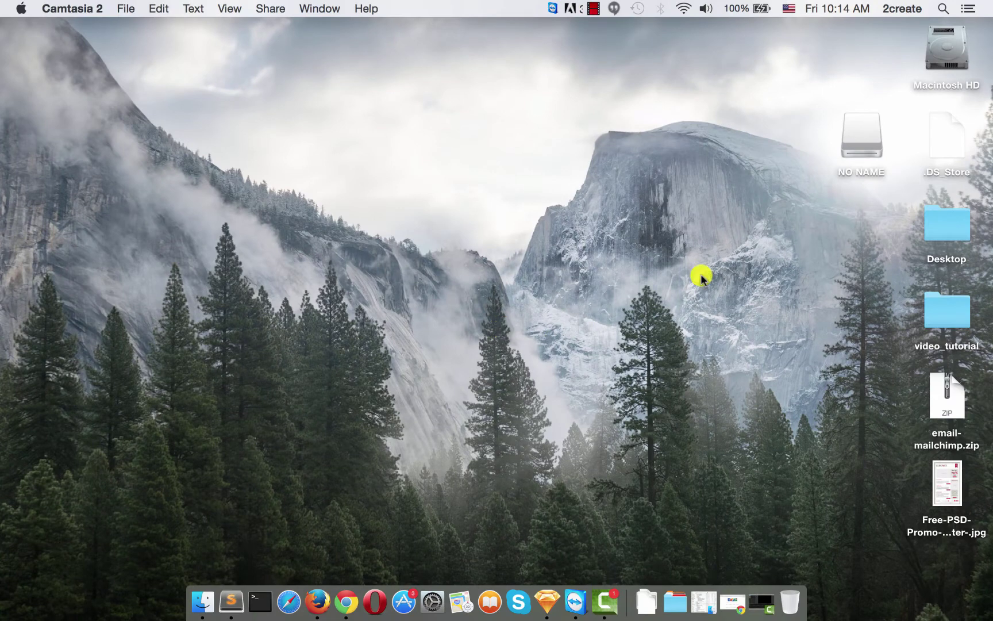
- Open the fashion newsletter image in Preview, view it maximised, then close it
click(956, 485)
double_click(957, 485)
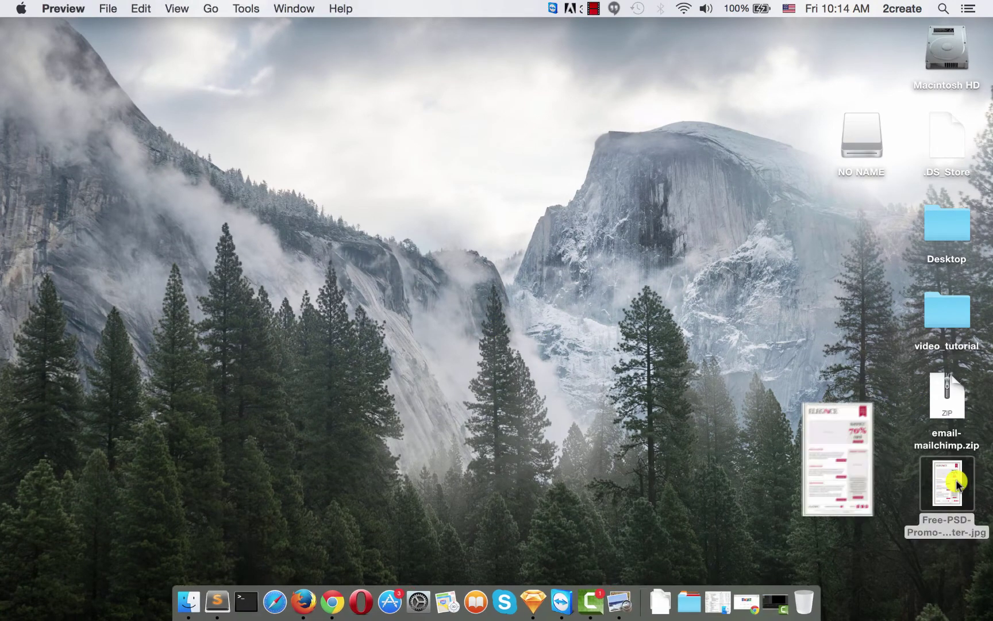
double_click(374, 30)
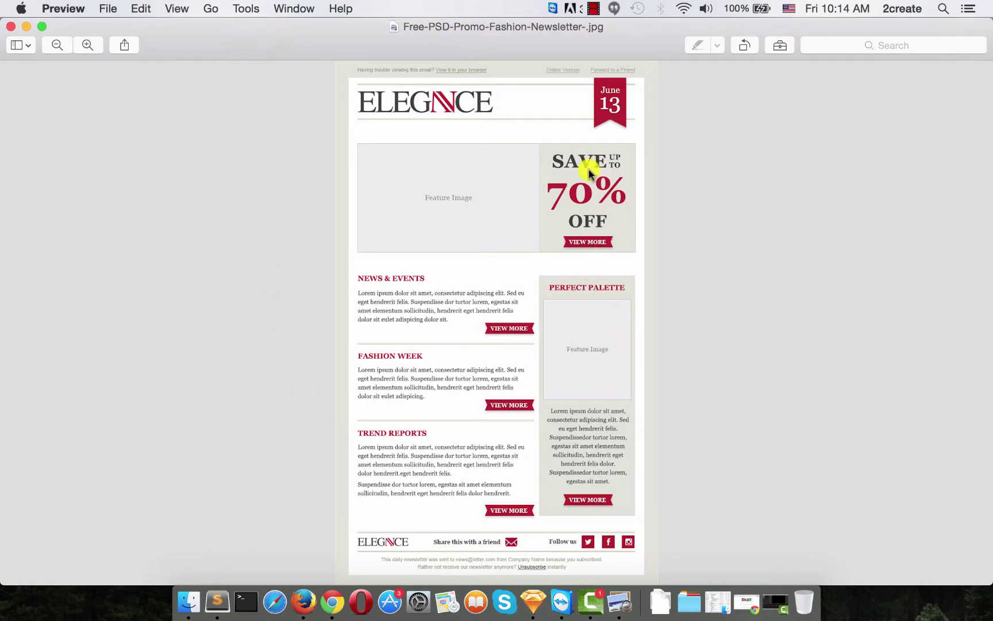
click(10, 27)
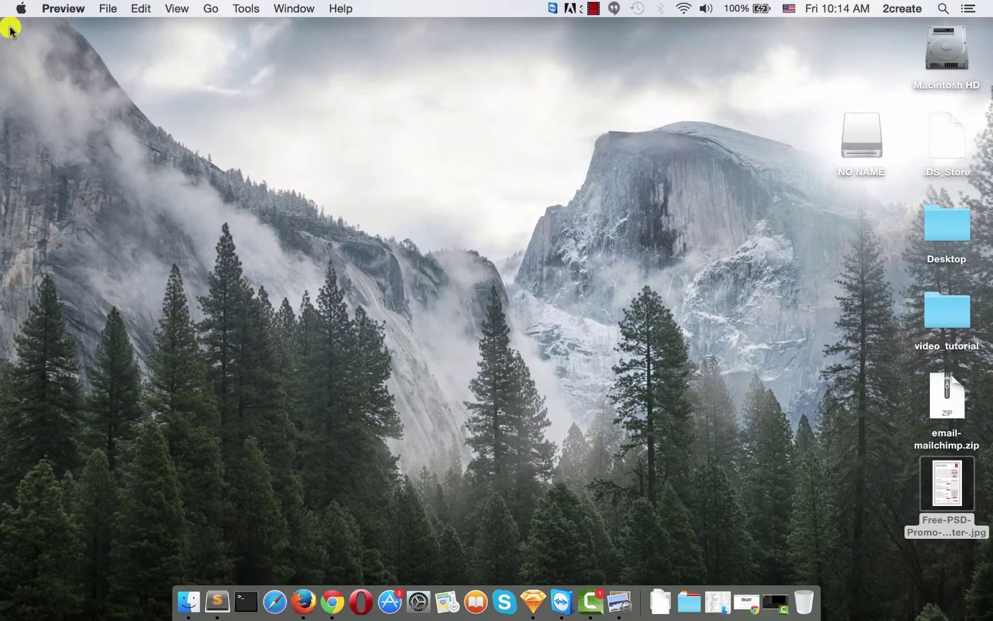
- Extract email-mailchimp.zip and confirm the folder holds email-mailchimp.html and an images folder
click(948, 402)
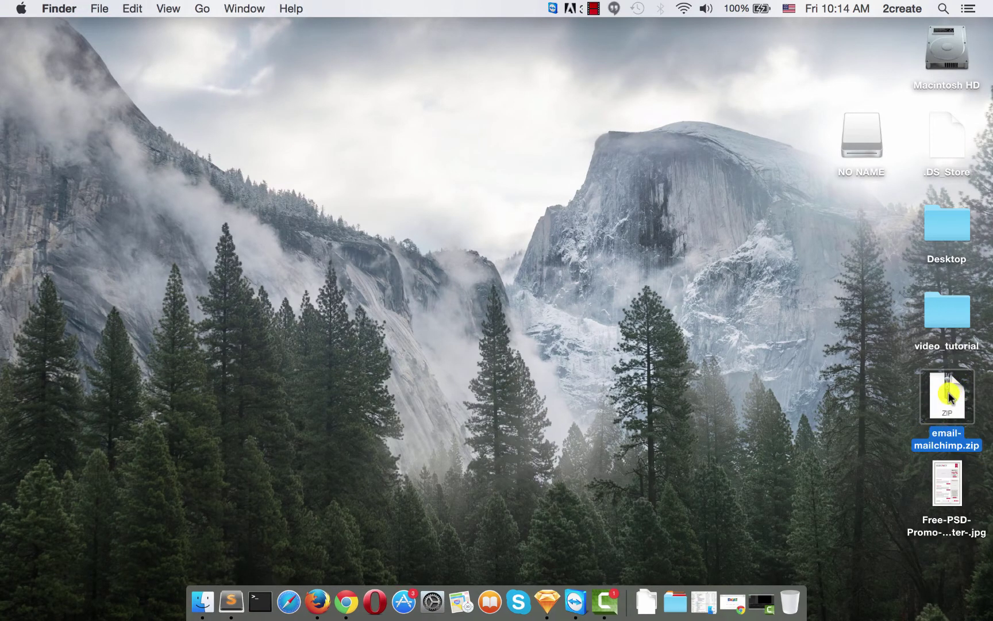
double_click(949, 397)
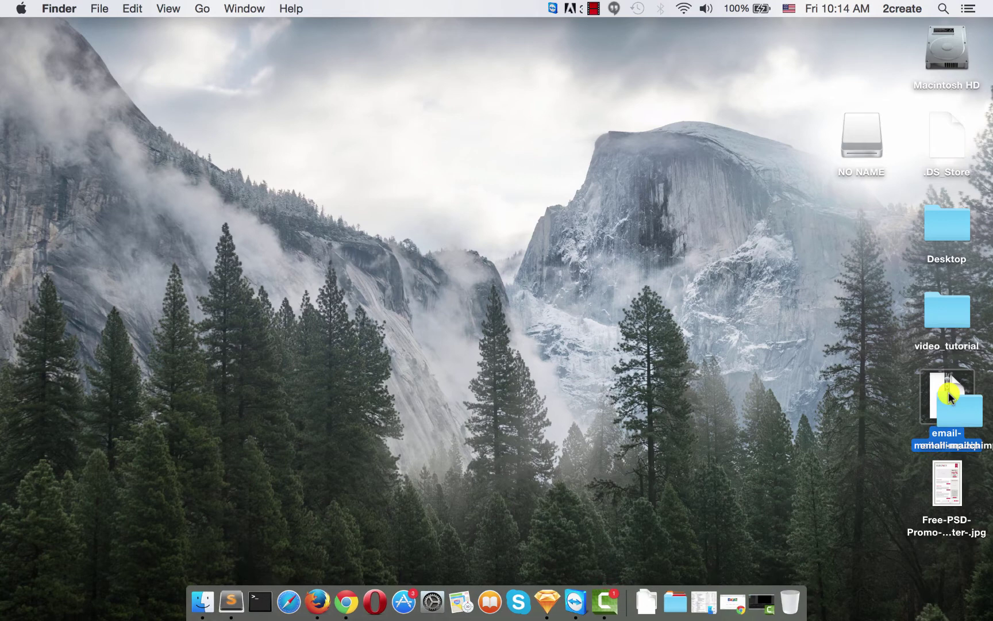
drag(966, 388, 786, 394)
double_click(776, 396)
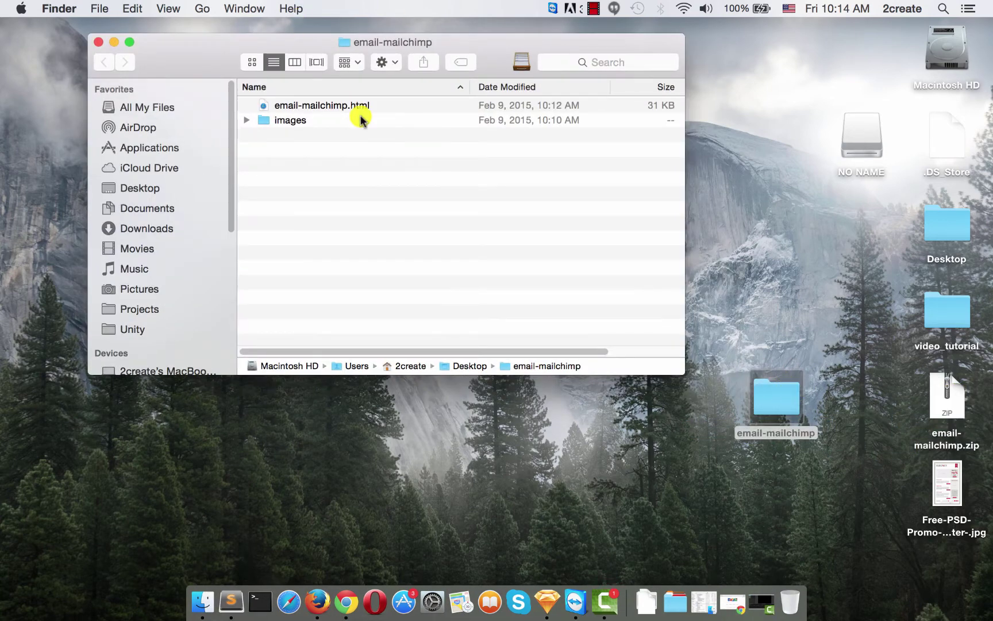
click(355, 108)
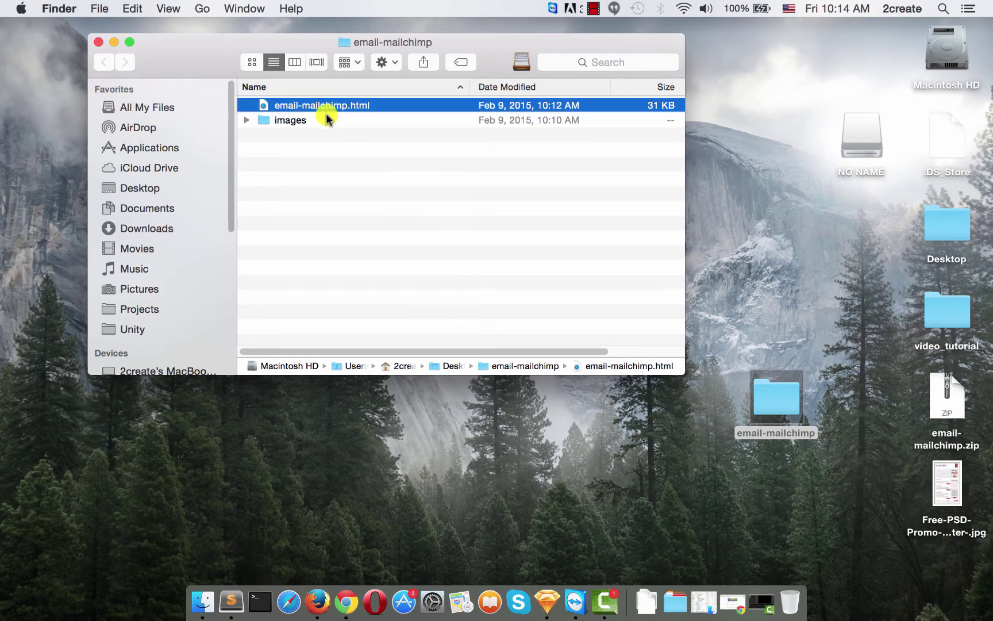
click(301, 123)
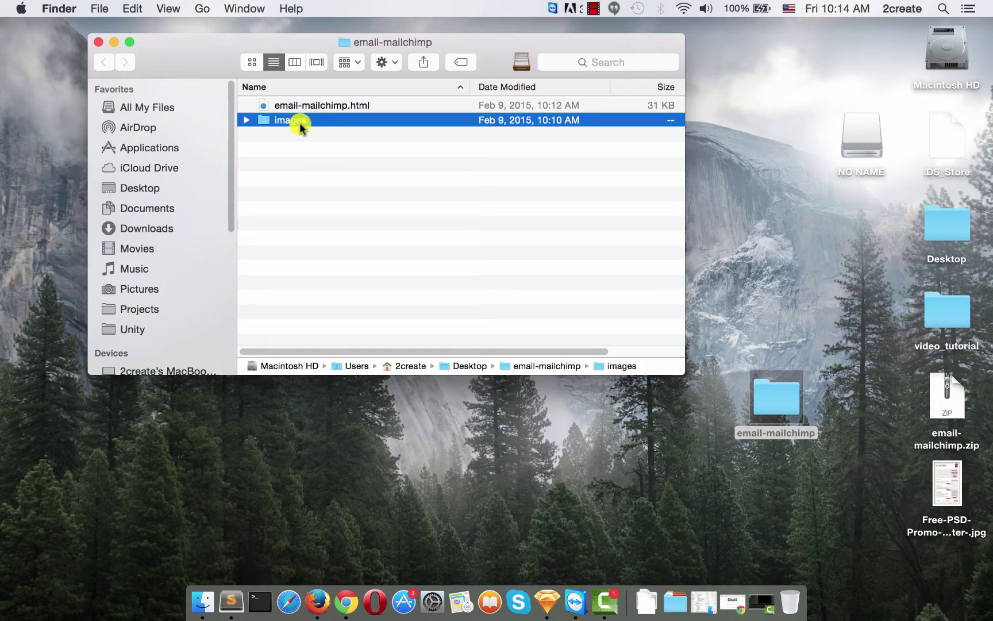
click(99, 41)
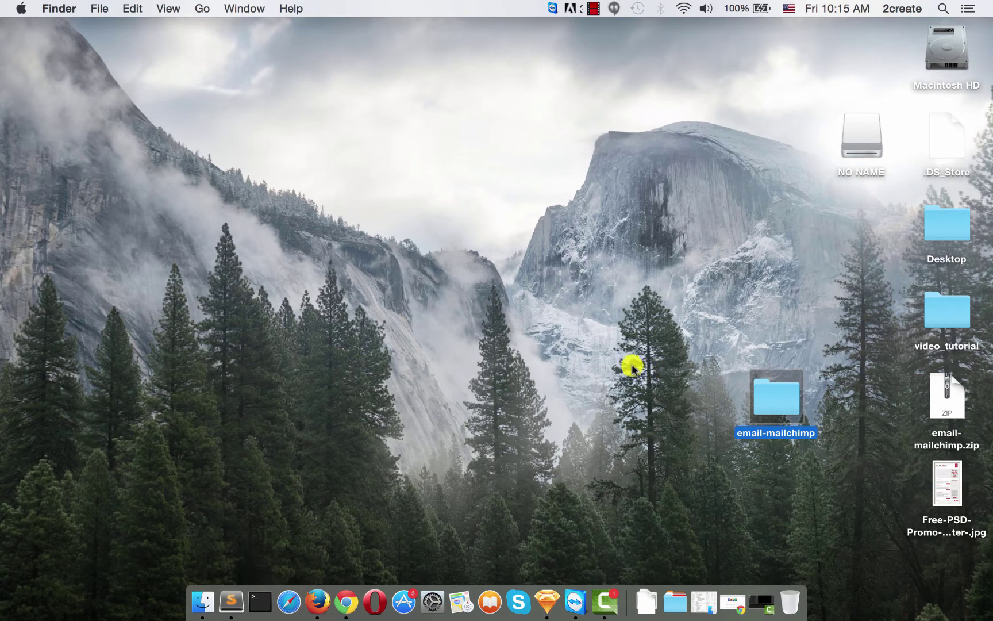
- Launch Chrome and load mailchimp.com from the 'mailch' address-bar suggestion
click(343, 601)
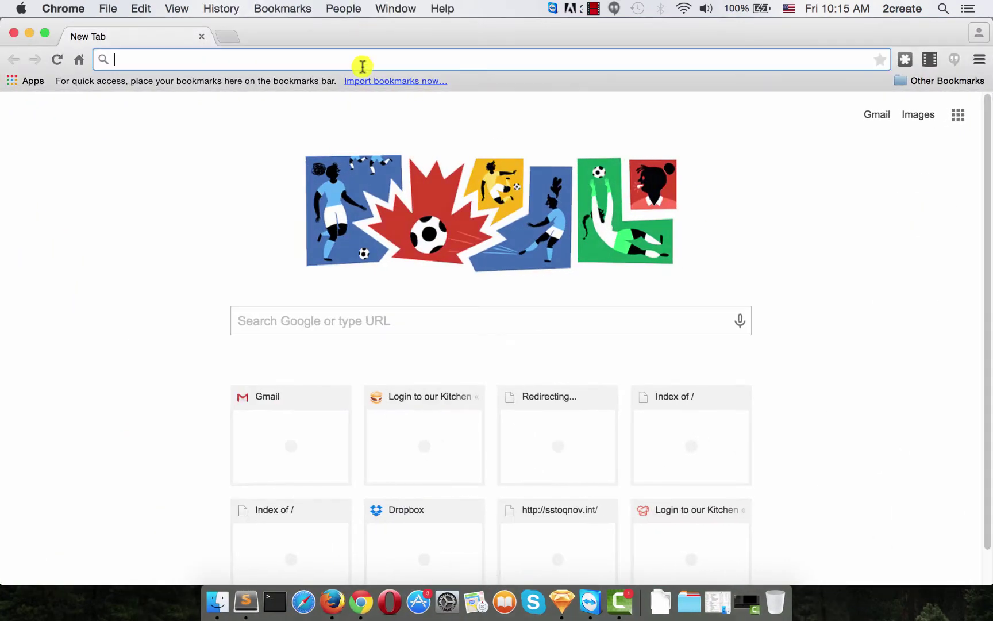
text(mailchimp)
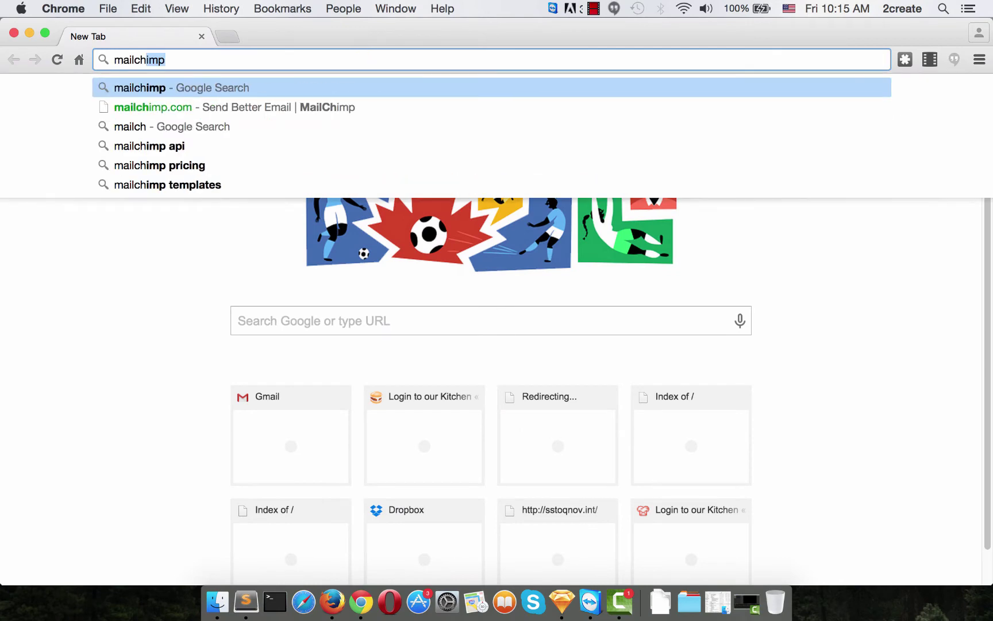
key(Down)
key(Return)
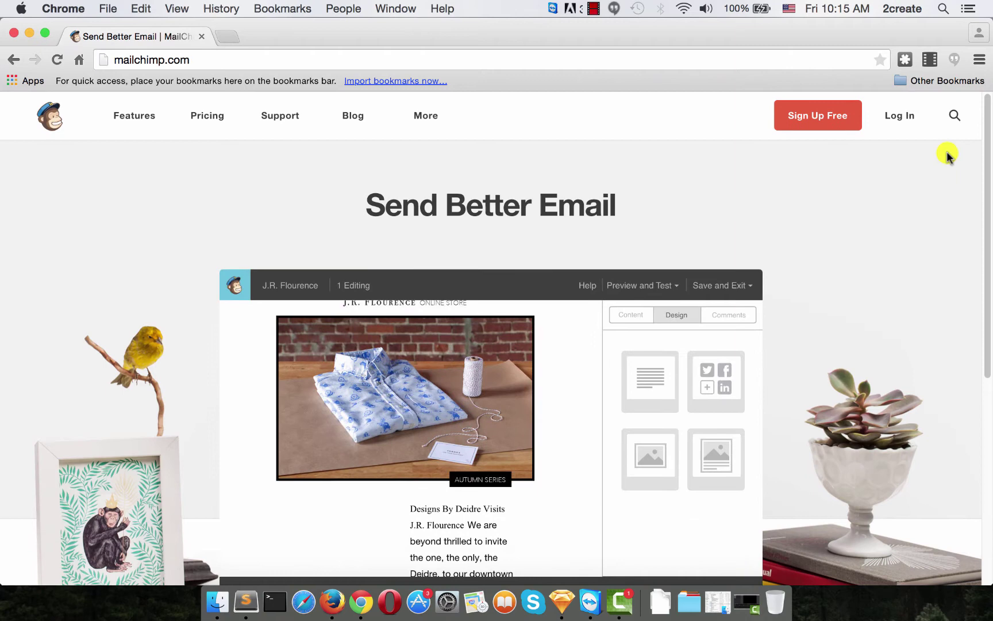
- Log in to MailChimp with the account username and the pasted password
click(910, 126)
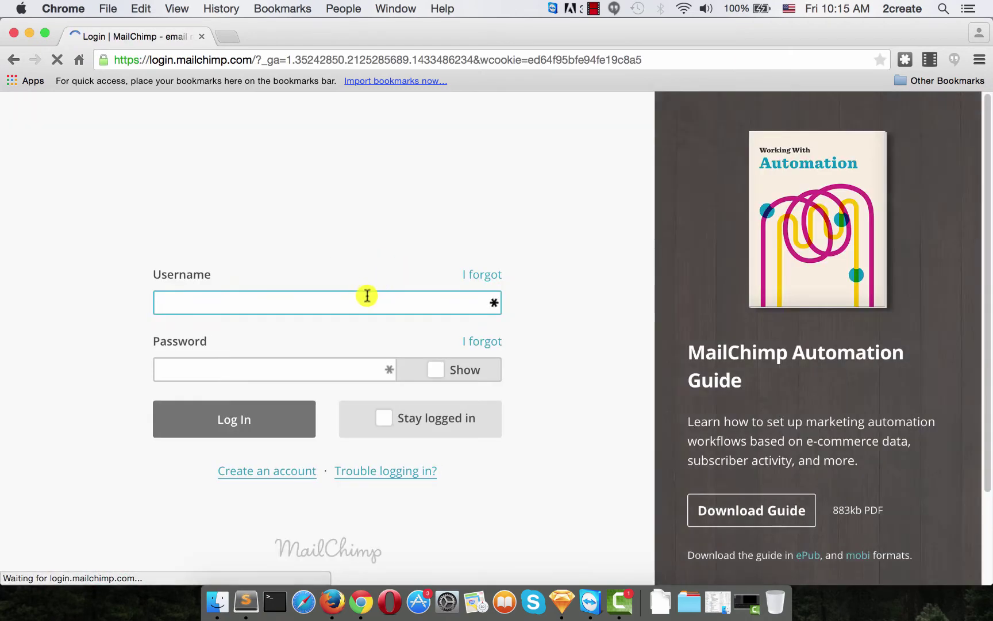
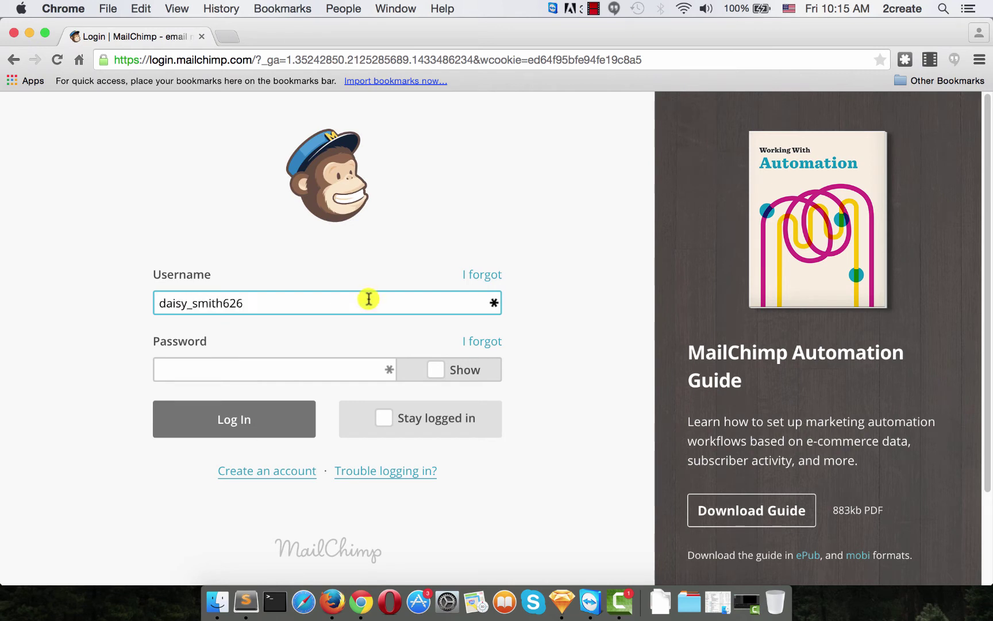
click(344, 362)
key(super+v)
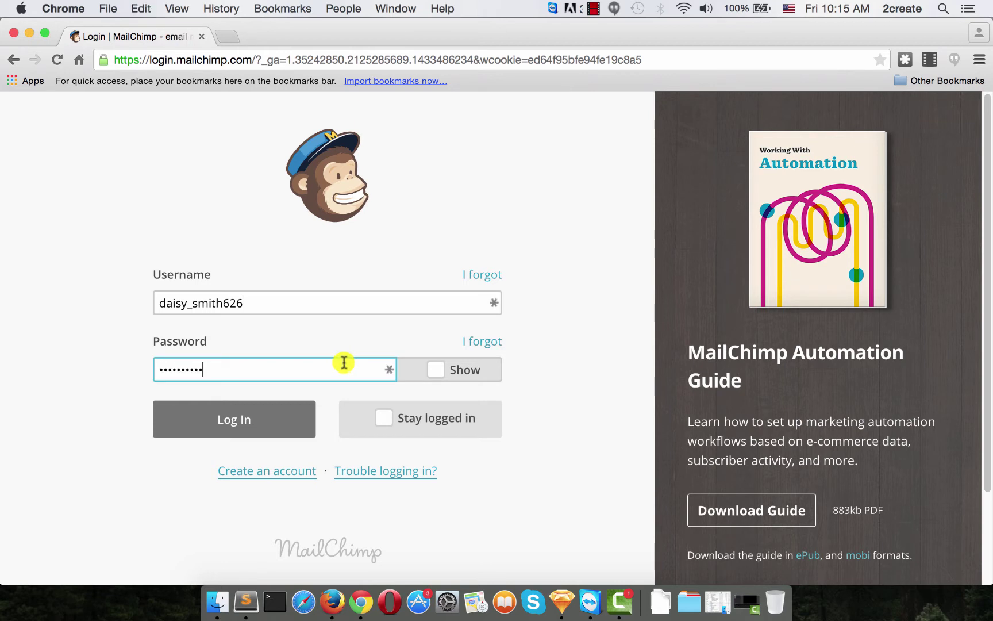
click(261, 420)
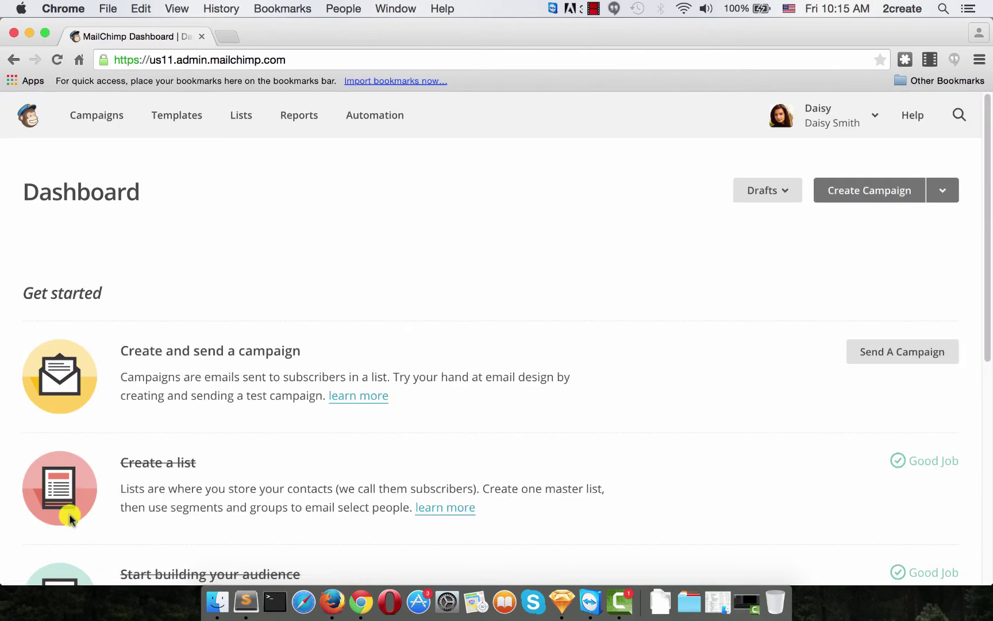
- From Templates, start a new template using Import Zip under Code Your Own
click(174, 123)
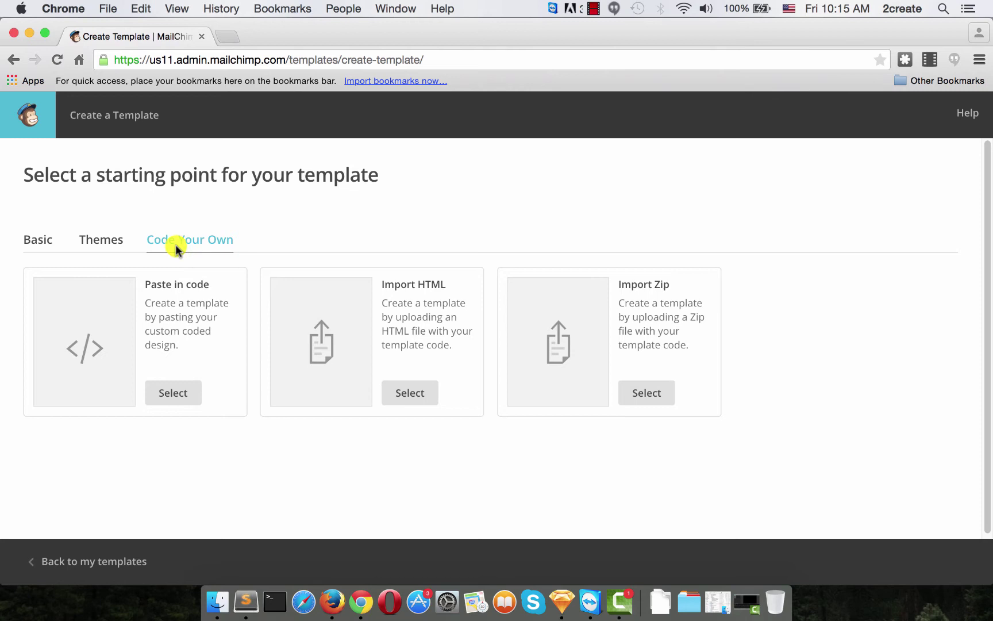
click(646, 394)
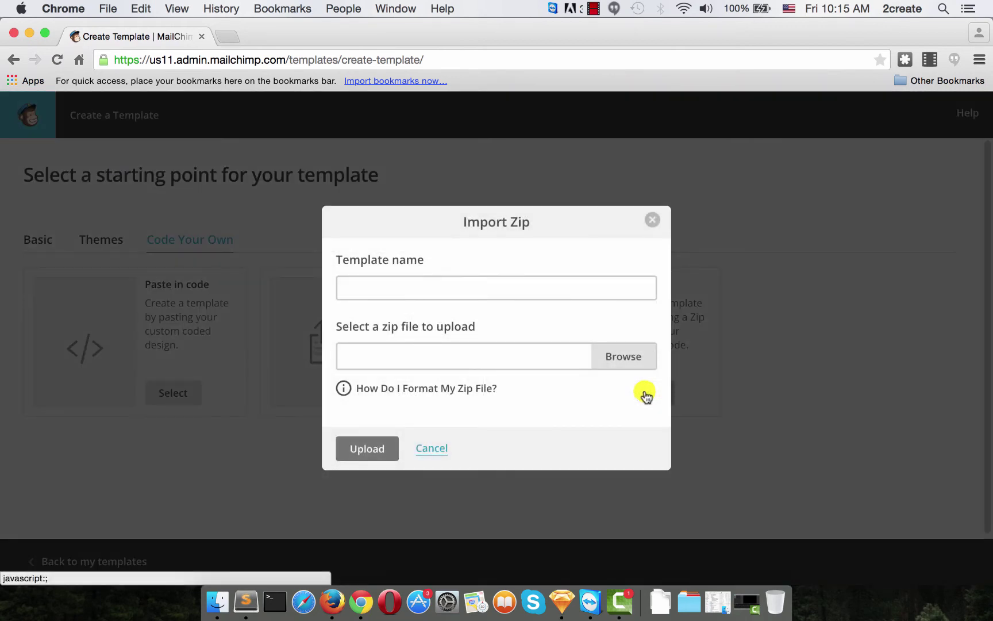
- Name the template 'Test', choose email-mailchimp.zip, and upload it
click(484, 287)
text(Test)
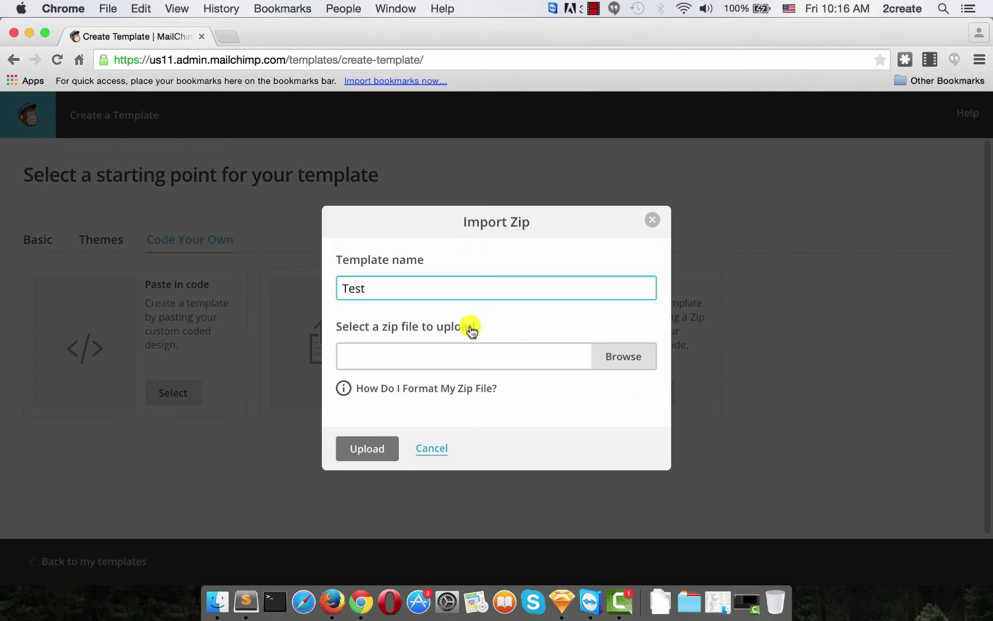
click(612, 361)
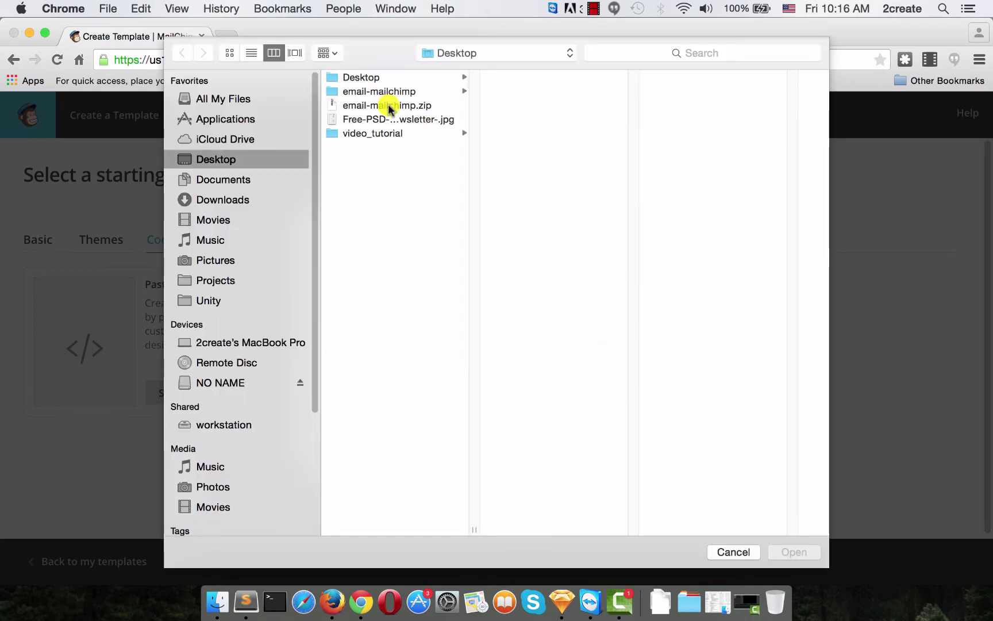
click(388, 105)
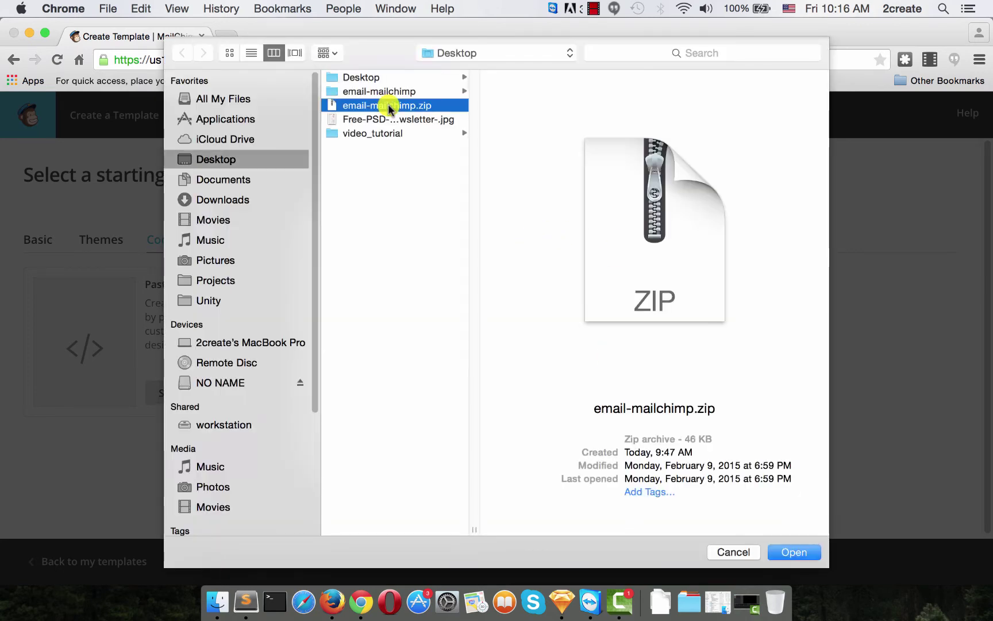
click(804, 553)
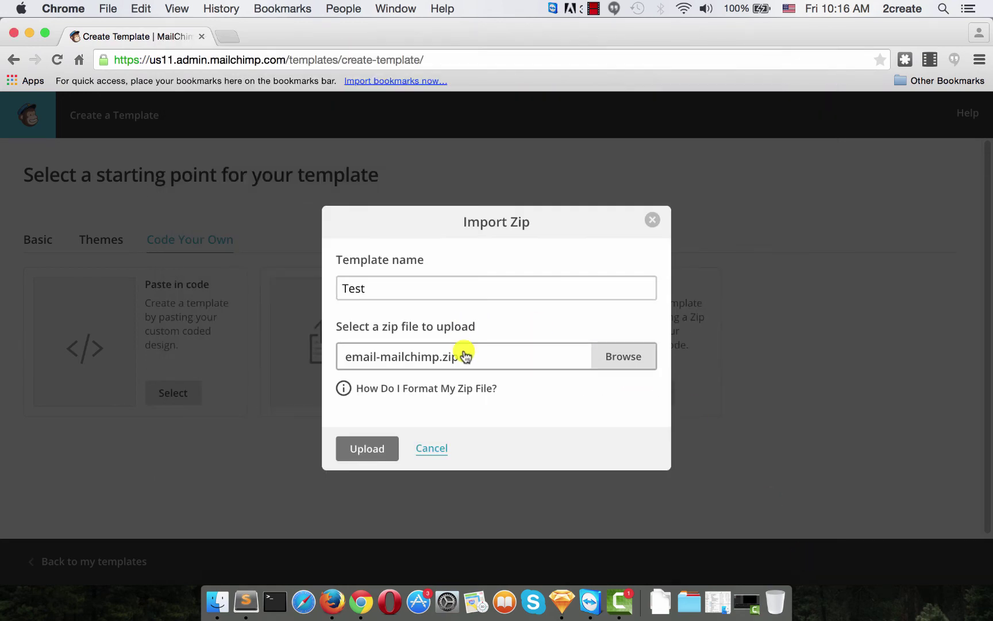
click(362, 451)
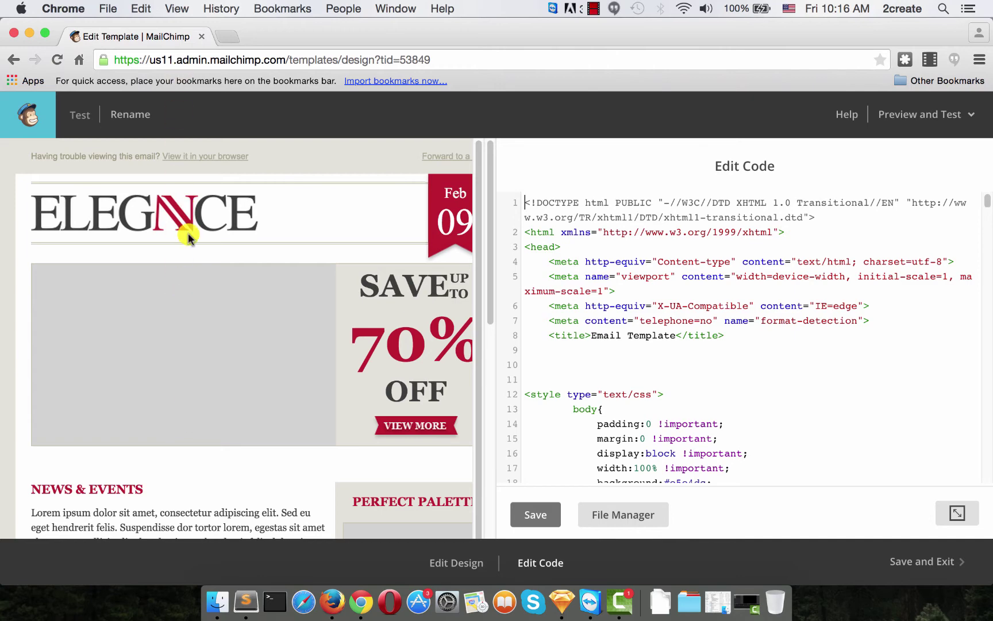
- Review the imported template's preview and HTML code, then switch to the Edit Design view
scroll(323, 339, down, 8)
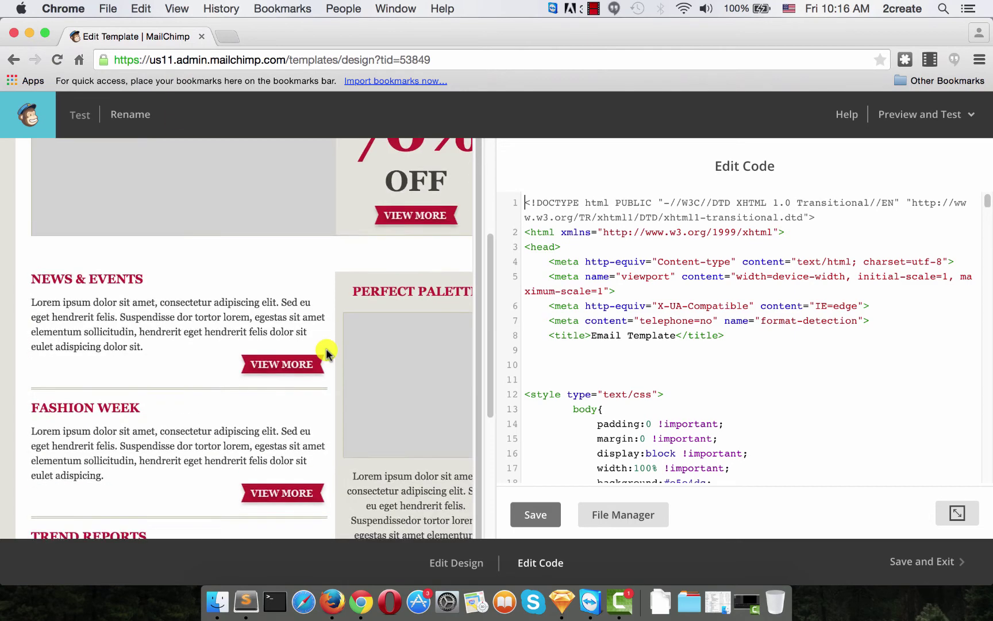
scroll(324, 348, up, 8)
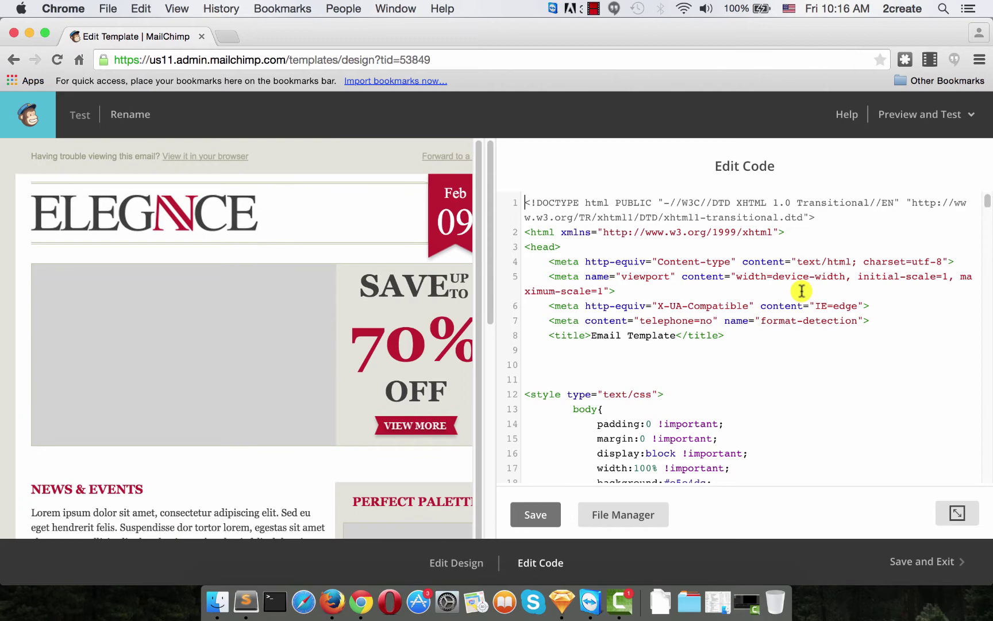
scroll(760, 362, down, 5)
scroll(761, 364, down, 10)
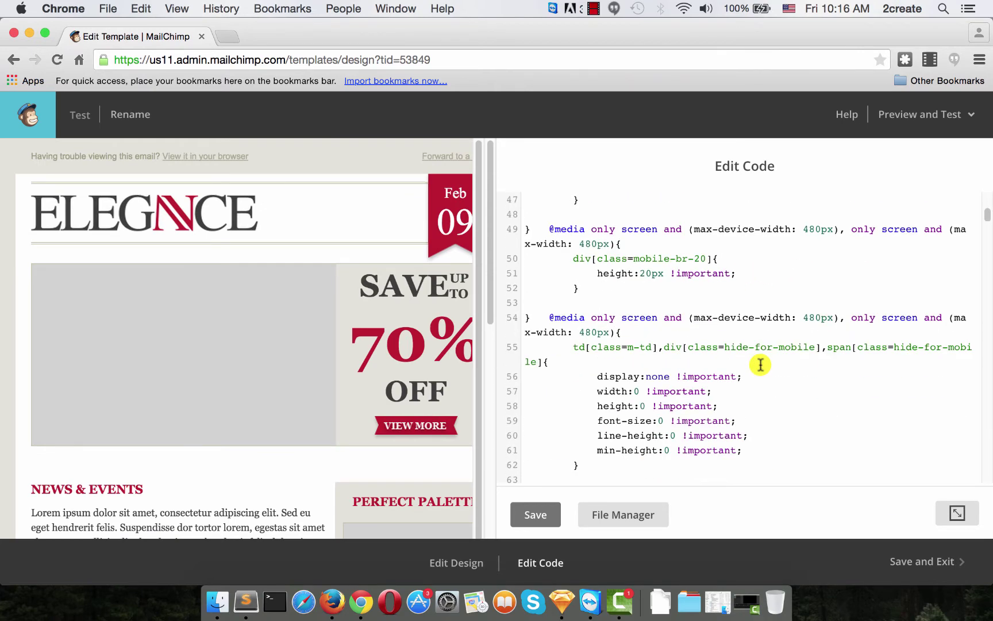
scroll(760, 366, up, 15)
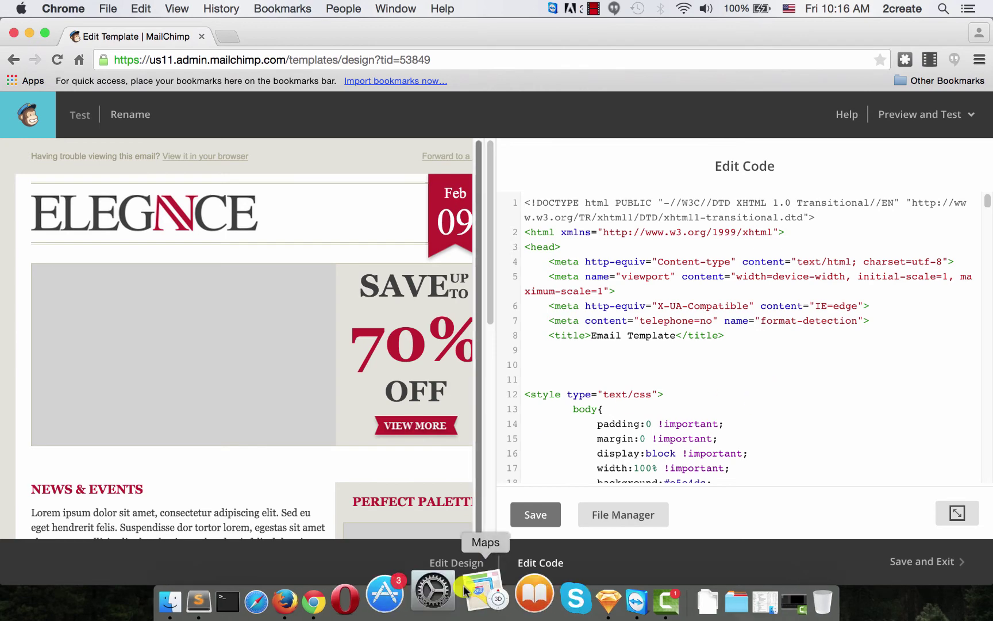
click(460, 560)
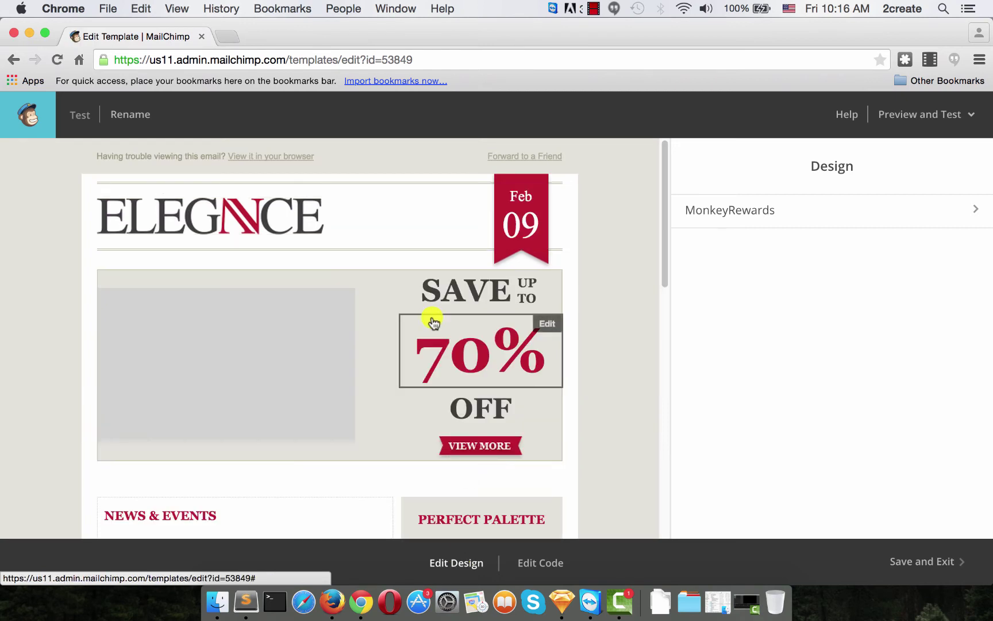
- Save and exit the Test template, then choose Preview from its row's dropdown
mouse_move(241, 333)
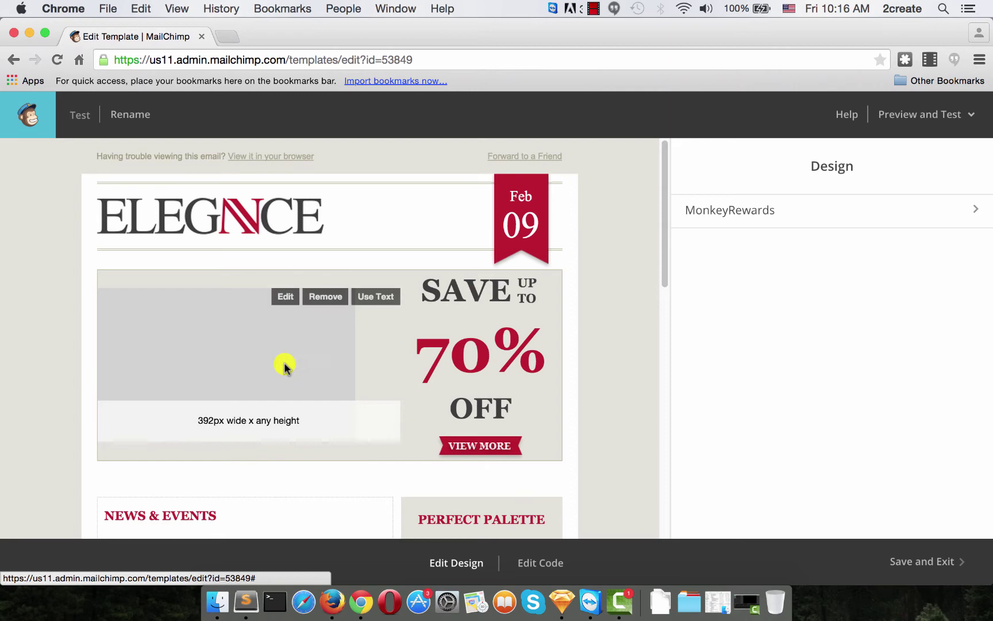
scroll(222, 470, down, 10)
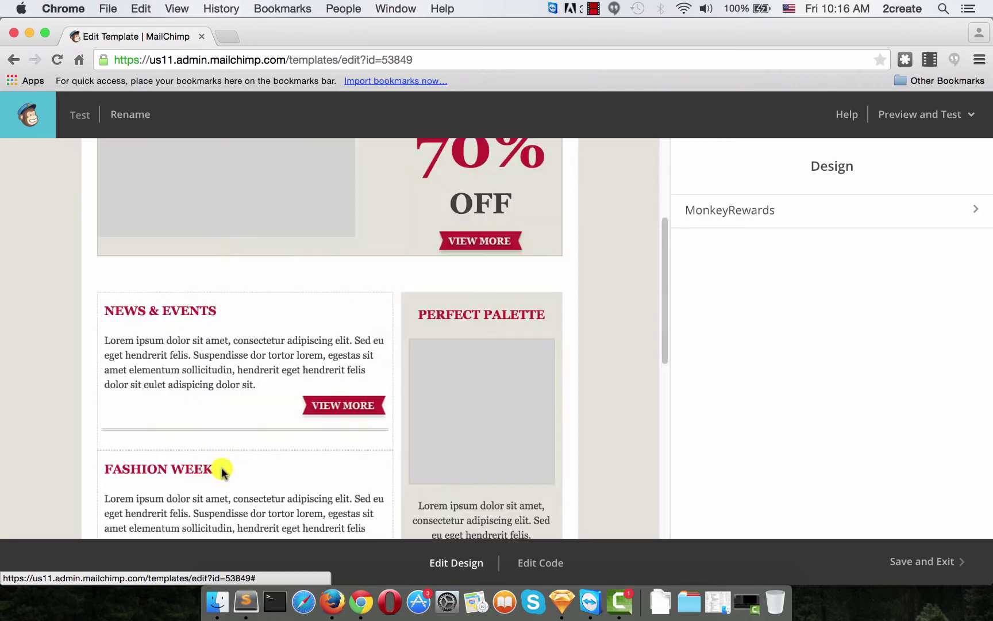
scroll(199, 344, up, 10)
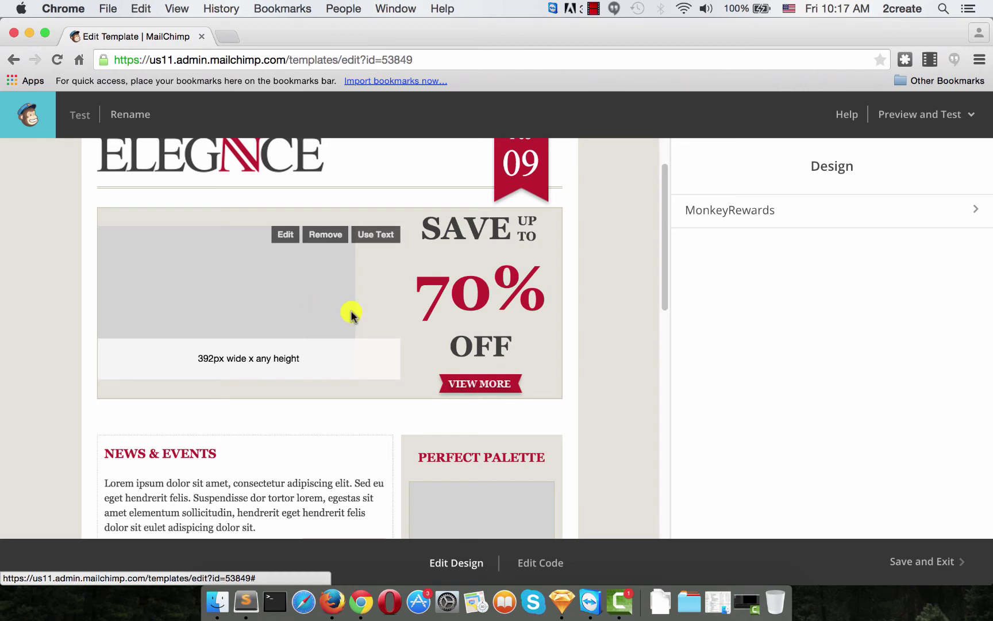
click(924, 566)
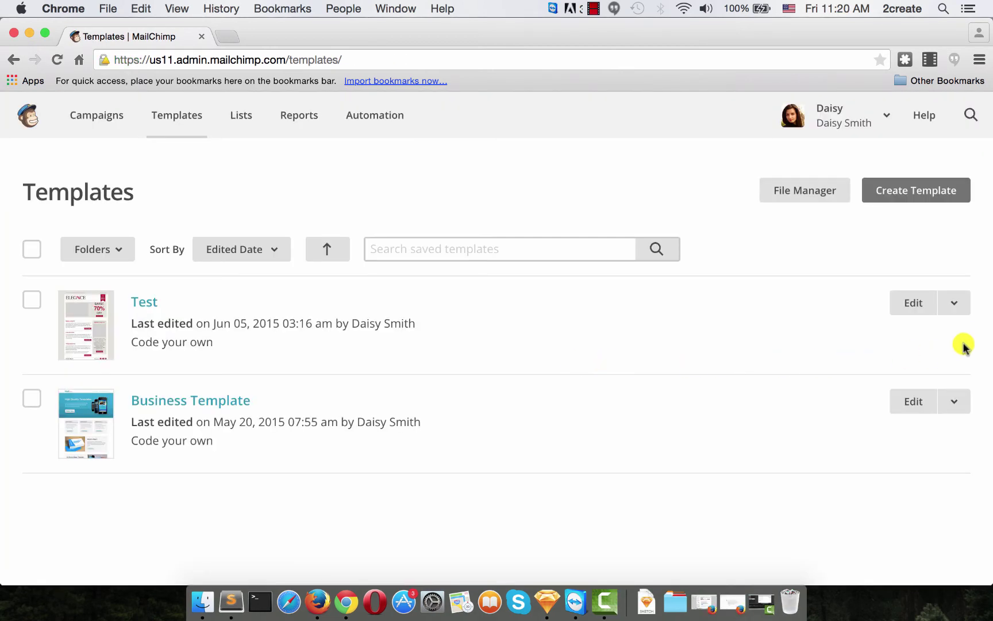
click(956, 307)
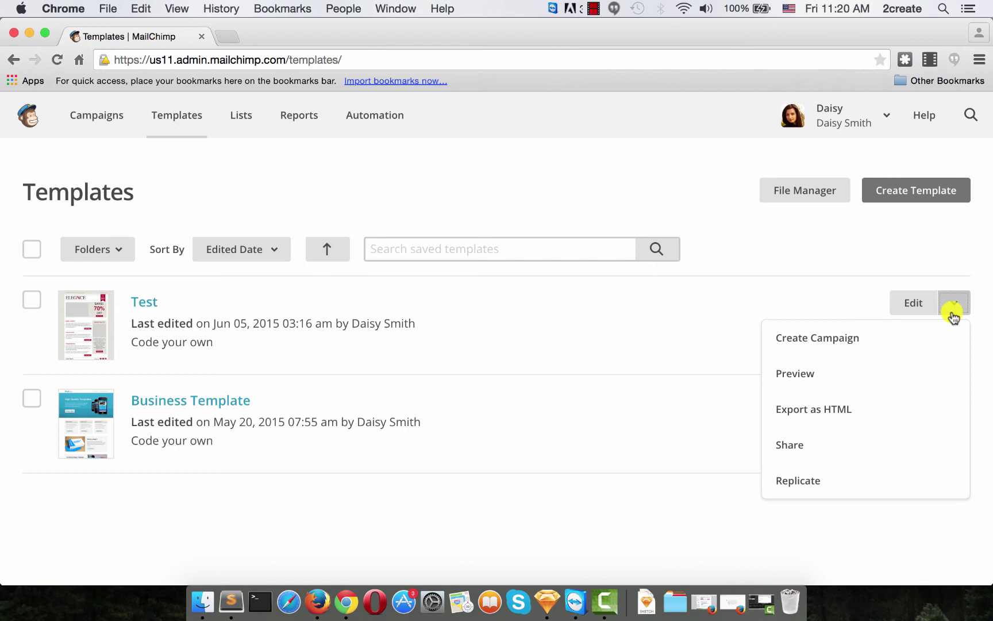
click(880, 374)
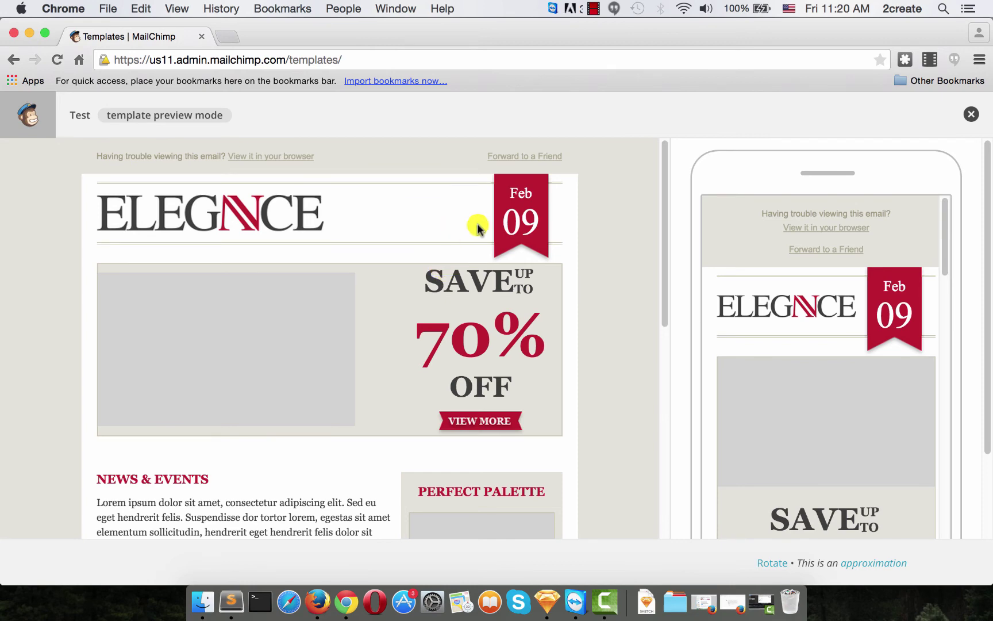
- Scroll through the Test template's desktop and mobile previews, then close the preview
scroll(613, 244, down, 10)
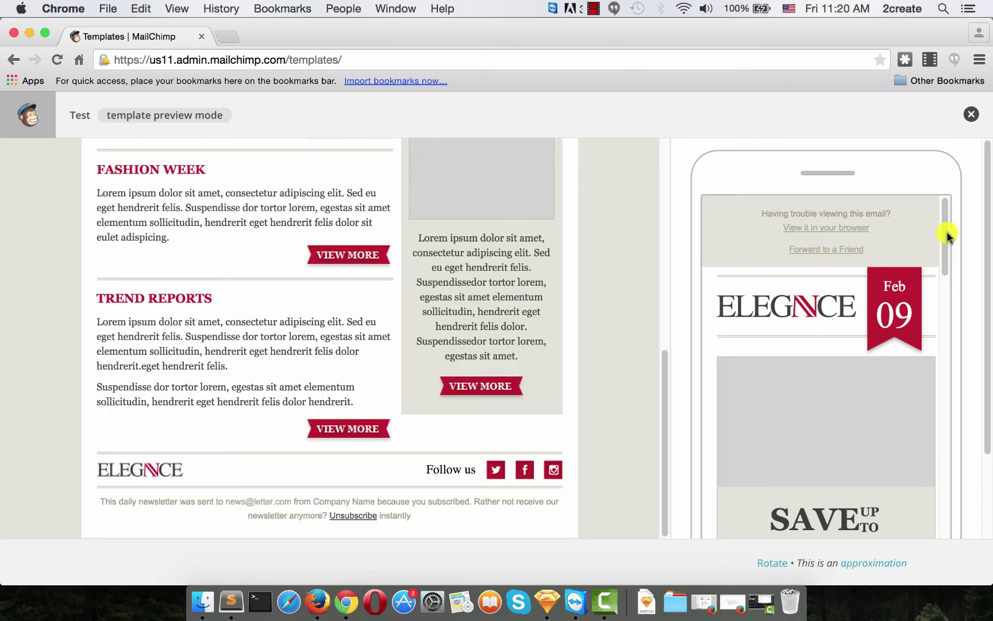
drag(945, 216, 976, 77)
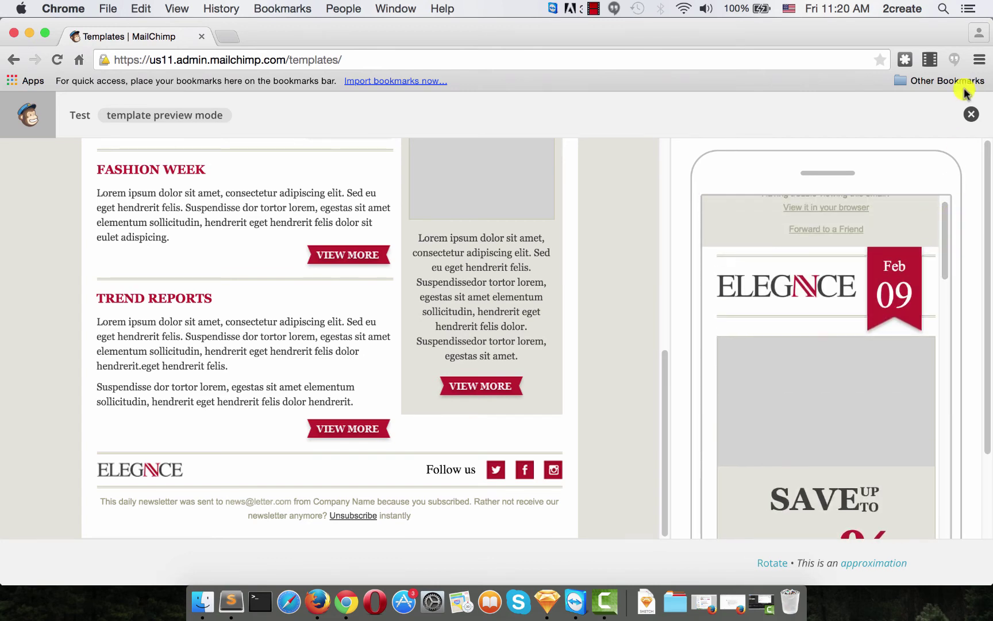
click(971, 121)
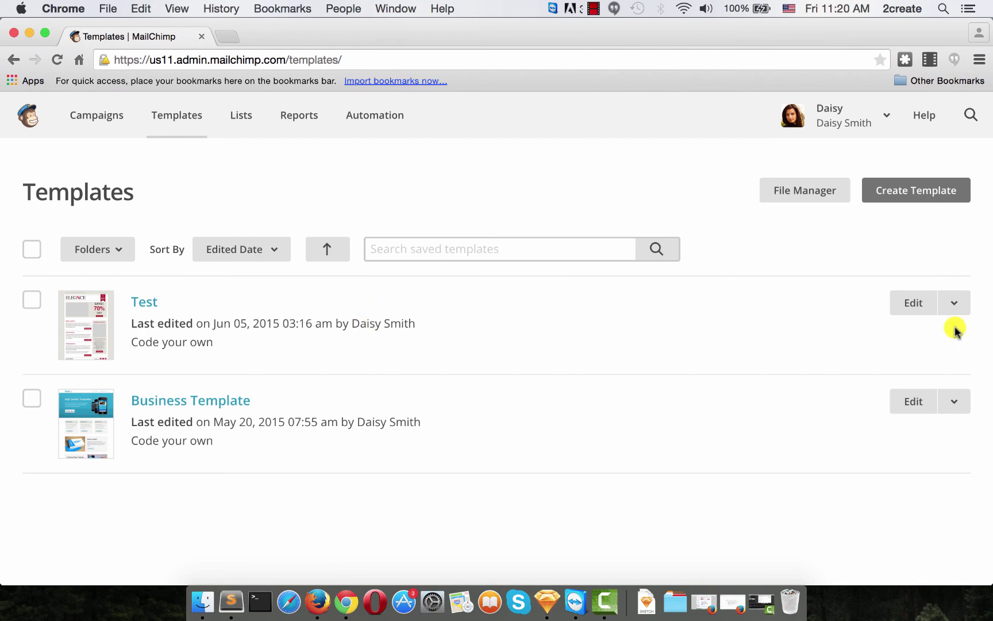
click(954, 303)
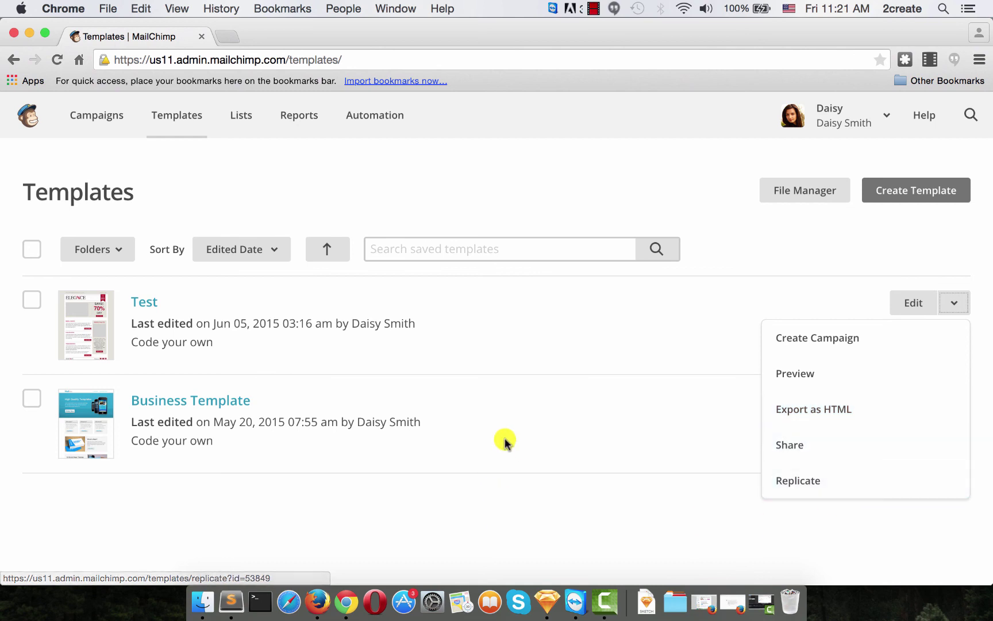
click(550, 420)
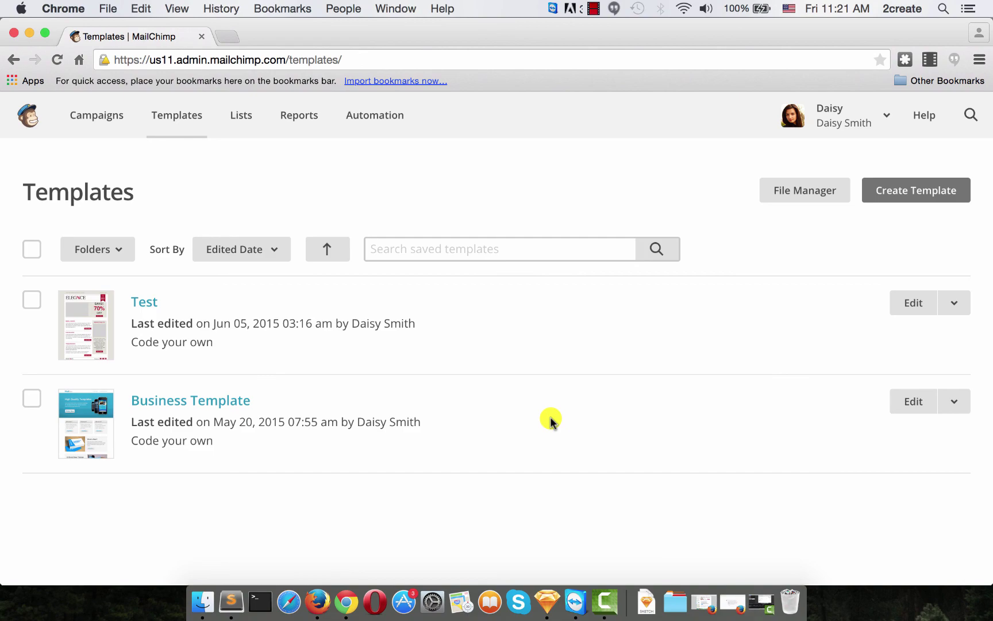